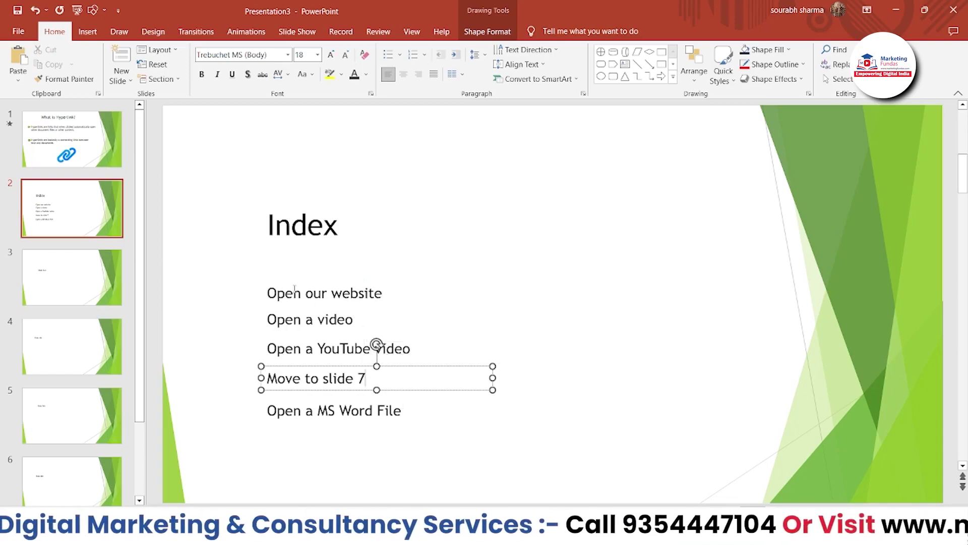
Select the 'Open our website' text and open Insert Hyperlink from its context menu.
{"action": "left_click", "coordinate": [294, 292]}
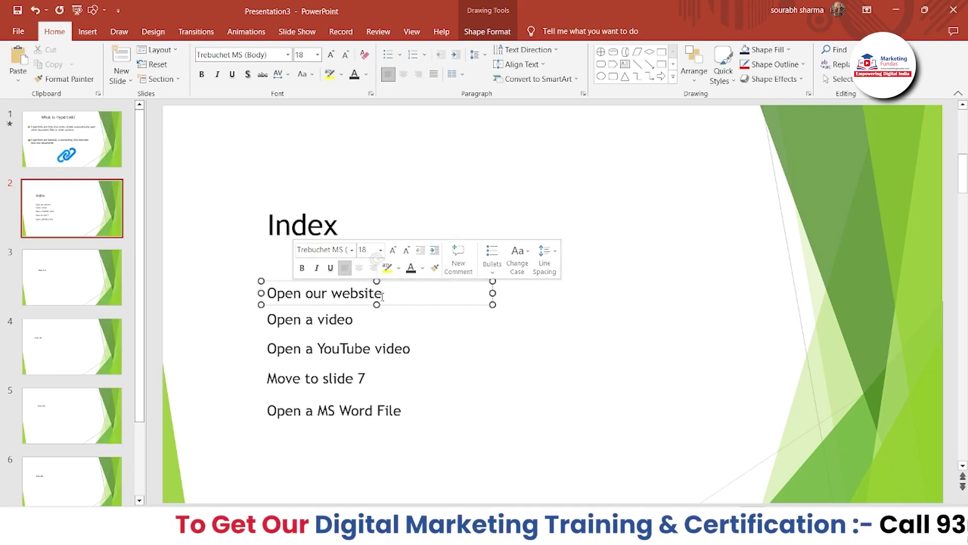
{"action": "left_click_drag", "start_coordinate": [382, 296], "coordinate": [273, 299]}
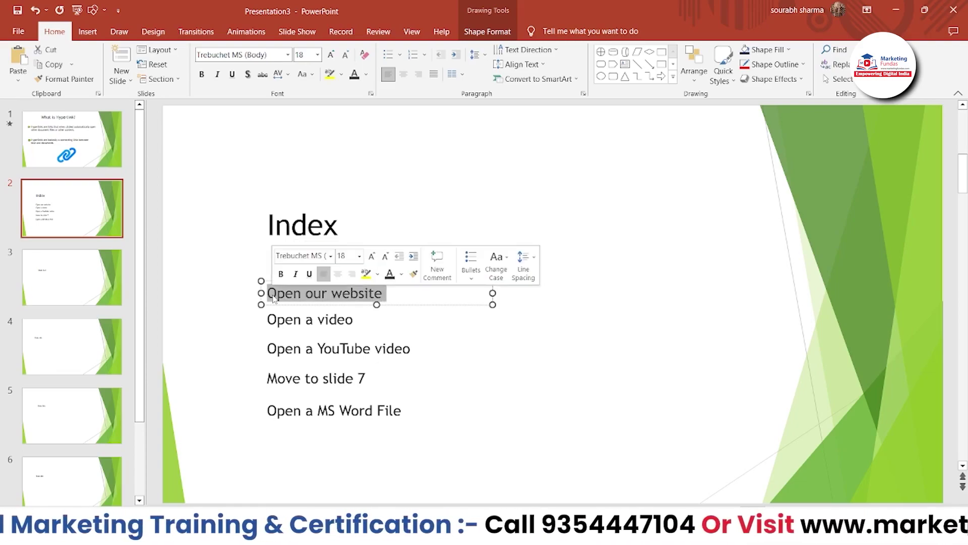
{"action": "right_click", "coordinate": [313, 298]}
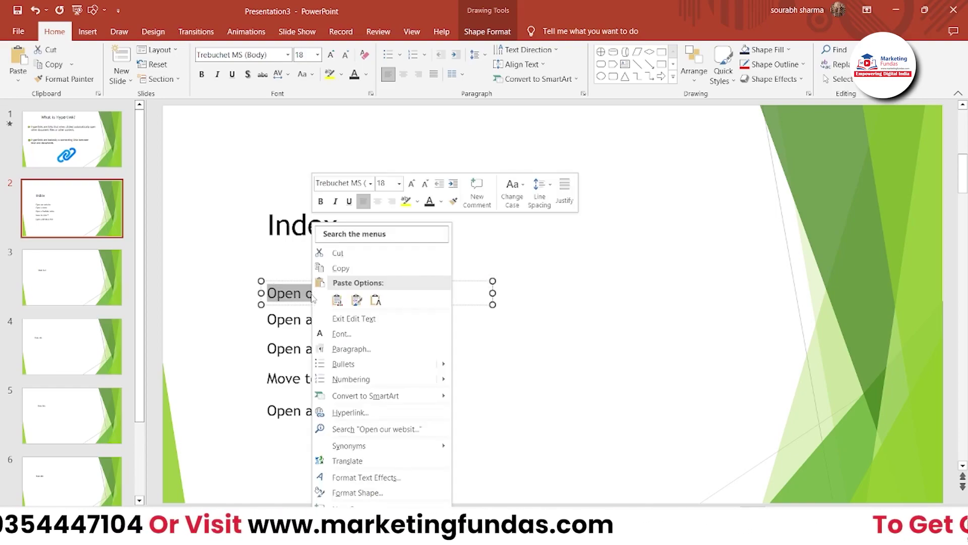
{"action": "left_click", "coordinate": [350, 413]}
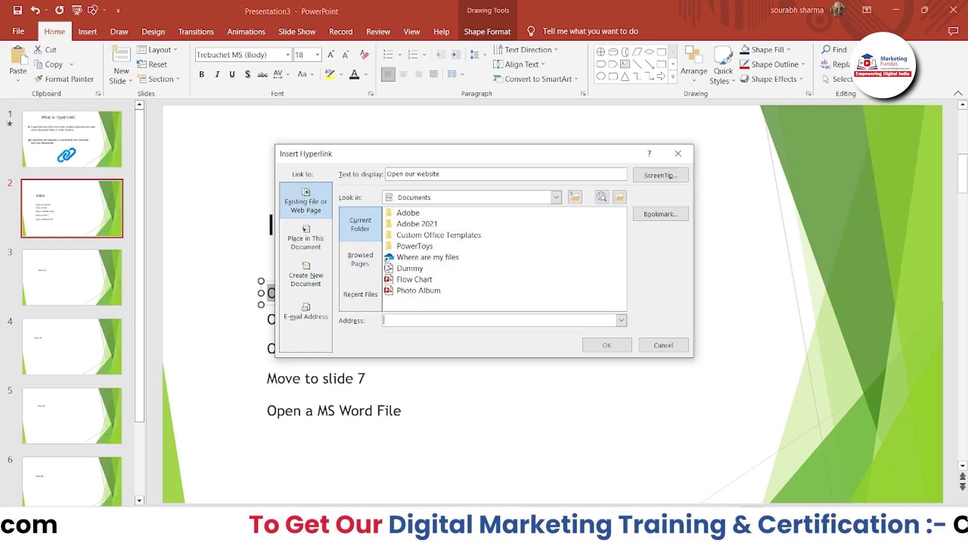
{"action": "left_click_drag", "start_coordinate": [402, 163], "coordinate": [374, 161]}
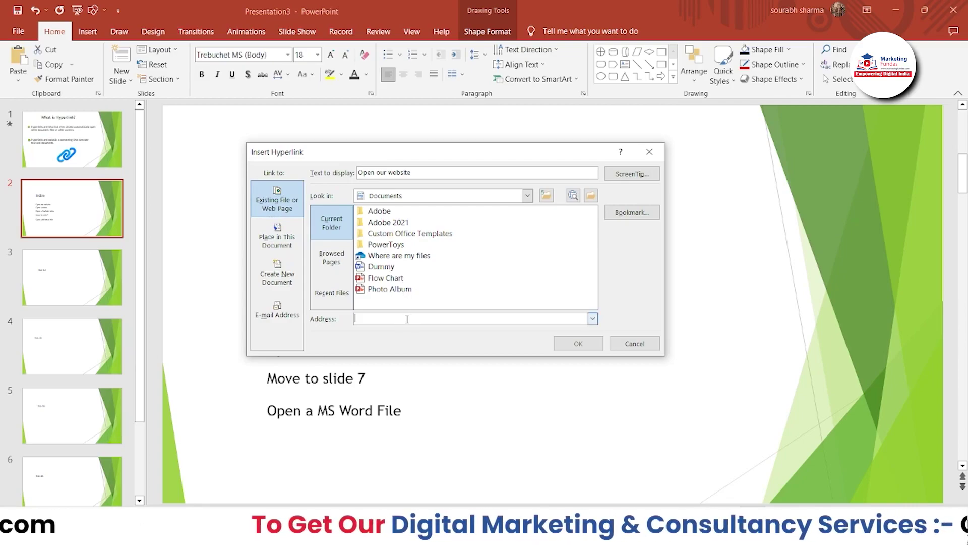
{"action": "type", "text": "www"}
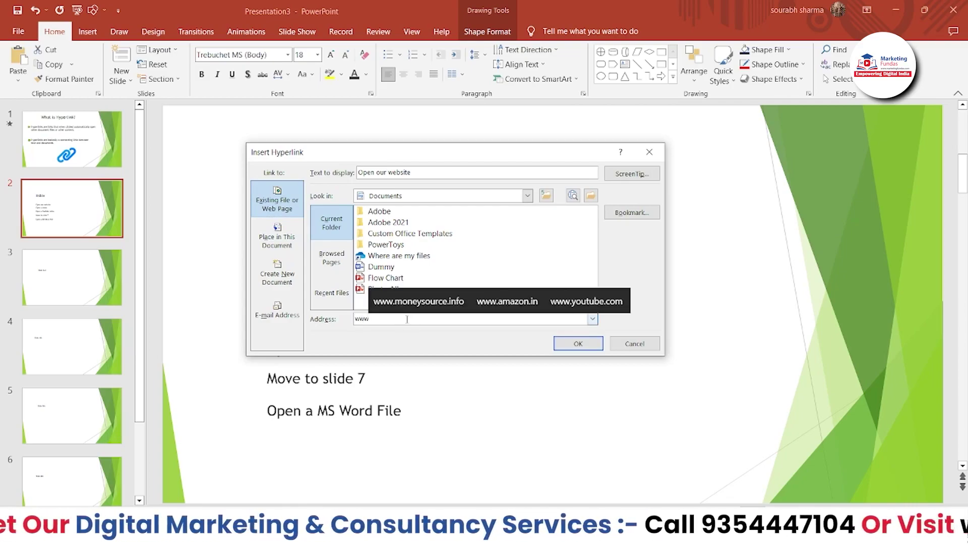
{"action": "key", "text": "BackSpace"}
{"action": "key", "text": "BackSpace"}
{"action": "key", "text": "BackSpace"}
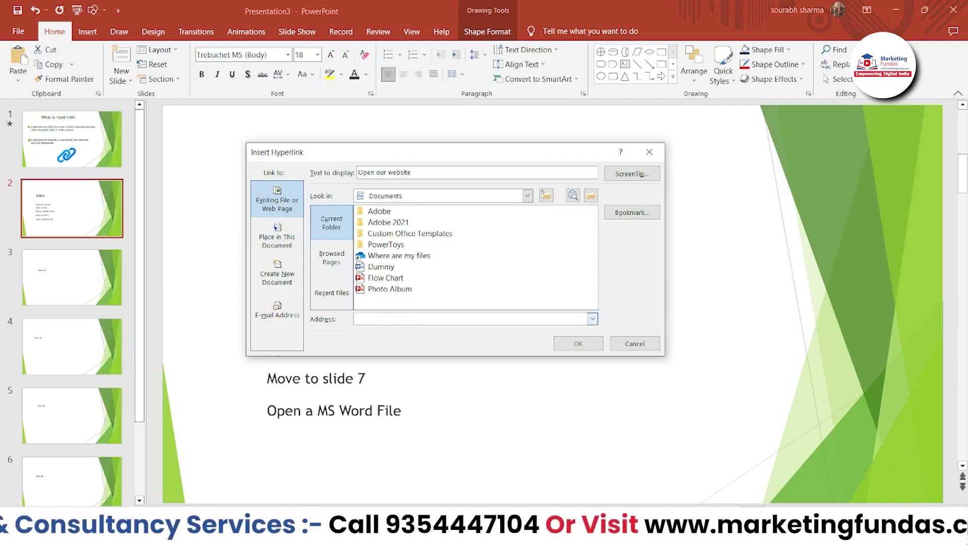
{"action": "key", "text": "Down"}
{"action": "key", "text": "End"}
{"action": "key", "text": "BackSpace"}
{"action": "key", "text": "BackSpace"}
{"action": "key", "text": "BackSpace"}
{"action": "key", "text": "BackSpace"}
{"action": "key", "text": "BackSpace"}
{"action": "key", "text": "BackSpace"}
{"action": "key", "text": "BackSpace"}
{"action": "key", "text": "BackSpace"}
{"action": "key", "text": "BackSpace"}
{"action": "key", "text": "BackSpace"}
{"action": "key", "text": "BackSpace"}
{"action": "key", "text": "BackSpace"}
{"action": "key", "text": "BackSpace"}
{"action": "key", "text": "BackSpace"}
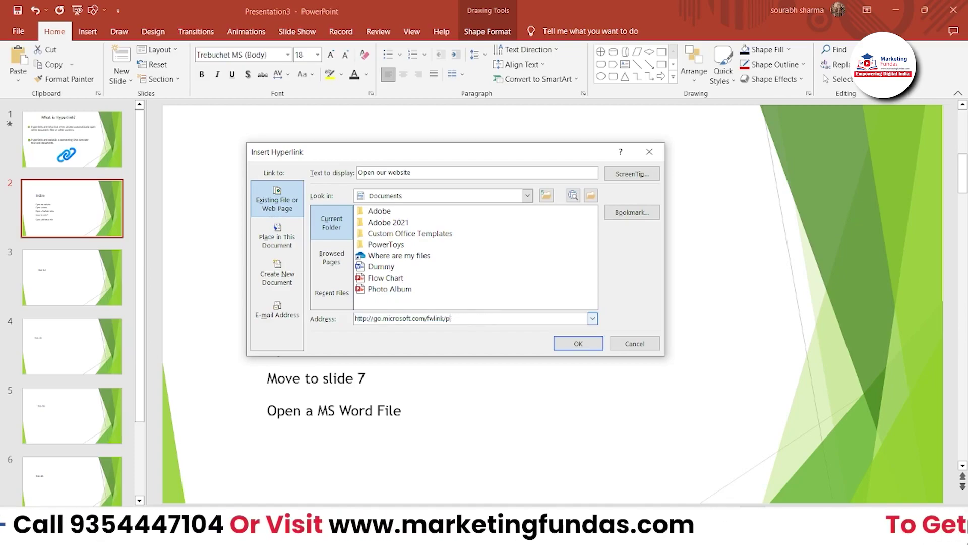
{"action": "key", "text": "BackSpace"}
{"action": "key", "text": "BackSpace"}
{"action": "key", "text": "BackSpace"}
{"action": "key", "text": "BackSpace"}
{"action": "key", "text": "BackSpace"}
{"action": "key", "text": "BackSpace"}
{"action": "key", "text": "BackSpace"}
{"action": "key", "text": "BackSpace"}
{"action": "key", "text": "BackSpace"}
{"action": "key", "text": "BackSpace"}
{"action": "key", "text": "BackSpace"}
{"action": "key", "text": "BackSpace"}
{"action": "key", "text": "BackSpace"}
{"action": "key", "text": "BackSpace"}
{"action": "key", "text": "BackSpace"}
{"action": "key", "text": "BackSpace"}
{"action": "key", "text": "BackSpace"}
{"action": "key", "text": "BackSpace"}
{"action": "key", "text": "BackSpace"}
{"action": "key", "text": "BackSpace"}
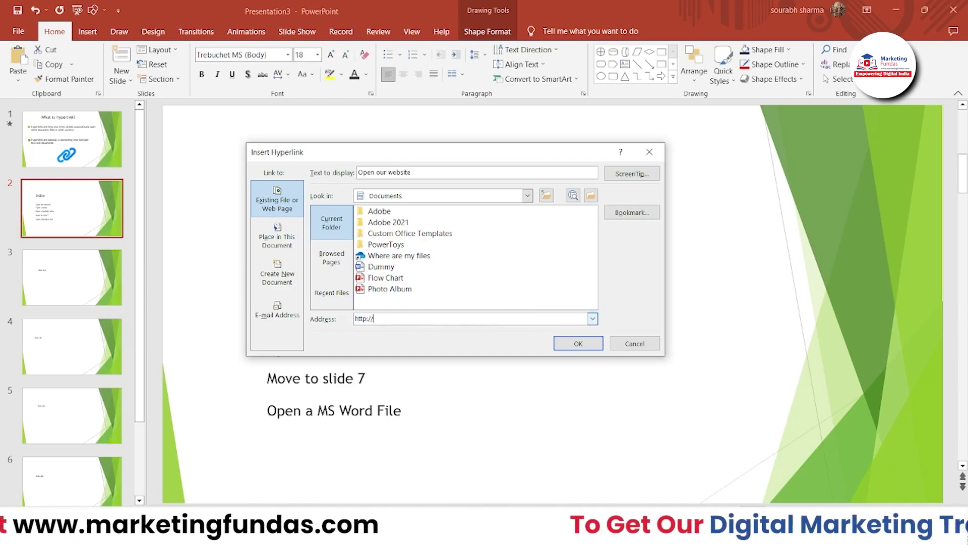
{"action": "type", "text": "www.mark"}
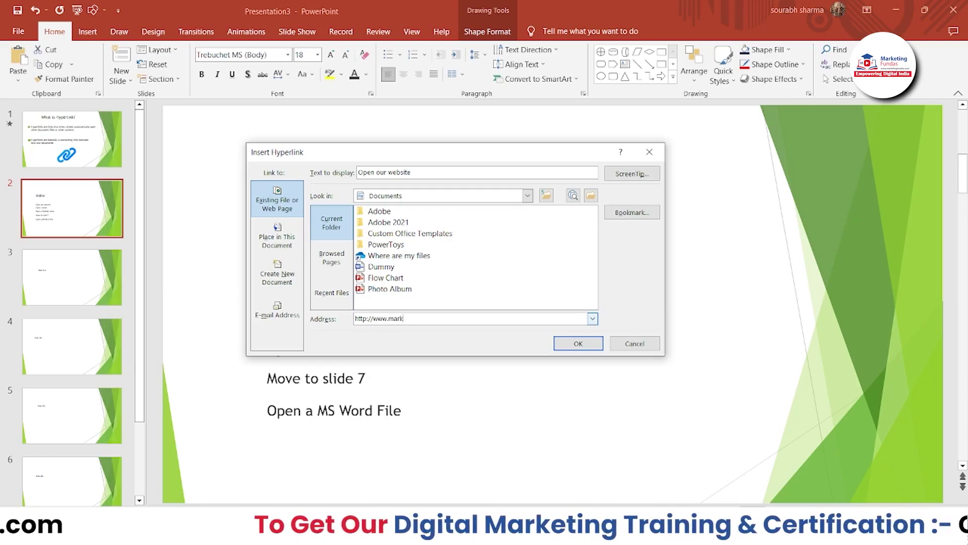
{"action": "type", "text": "etingfundas.c"}
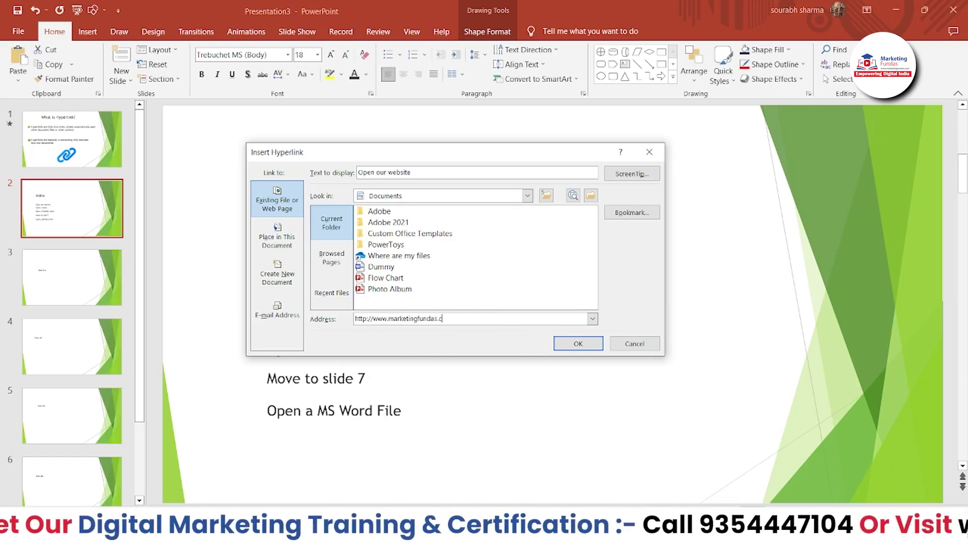
{"action": "type", "text": "om/"}
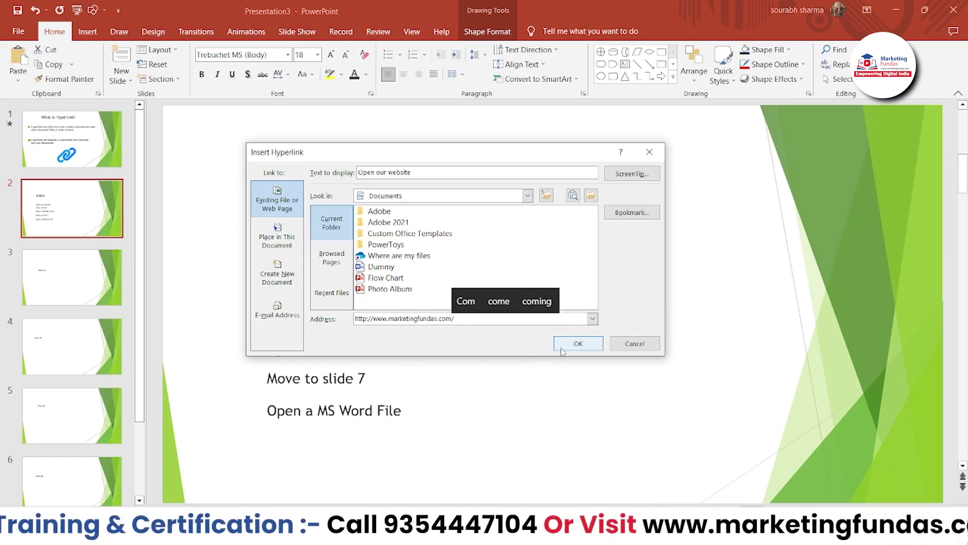
{"action": "left_click", "coordinate": [569, 346]}
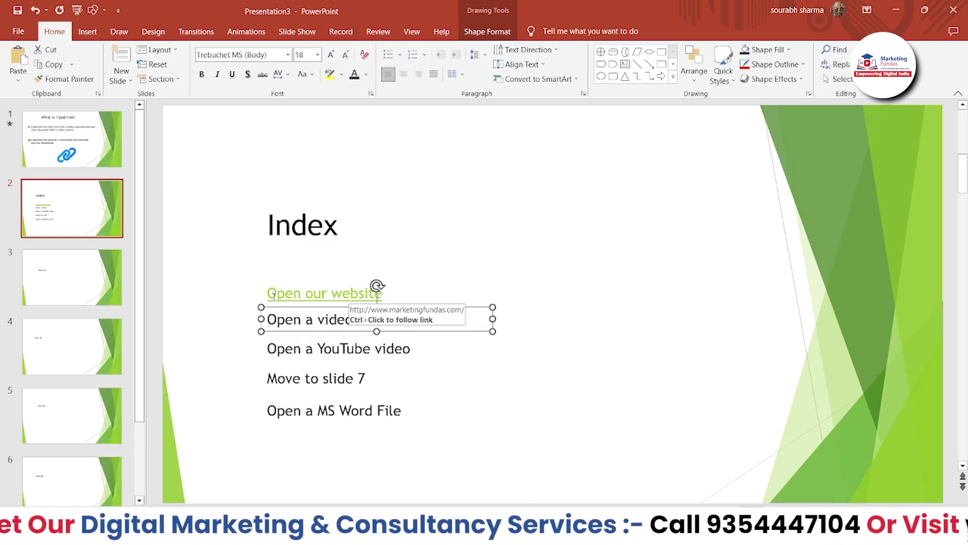
Select the whole 'Open a video' text and open Insert Hyperlink from its context menu.
{"action": "left_click", "coordinate": [269, 317]}
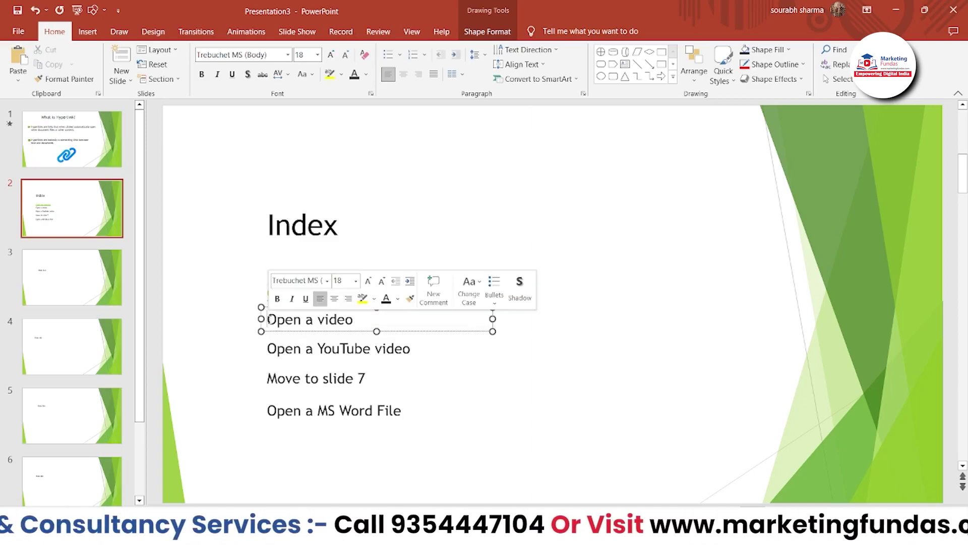
{"action": "left_click_drag", "start_coordinate": [355, 321], "coordinate": [271, 331]}
{"action": "left_click", "coordinate": [241, 267]}
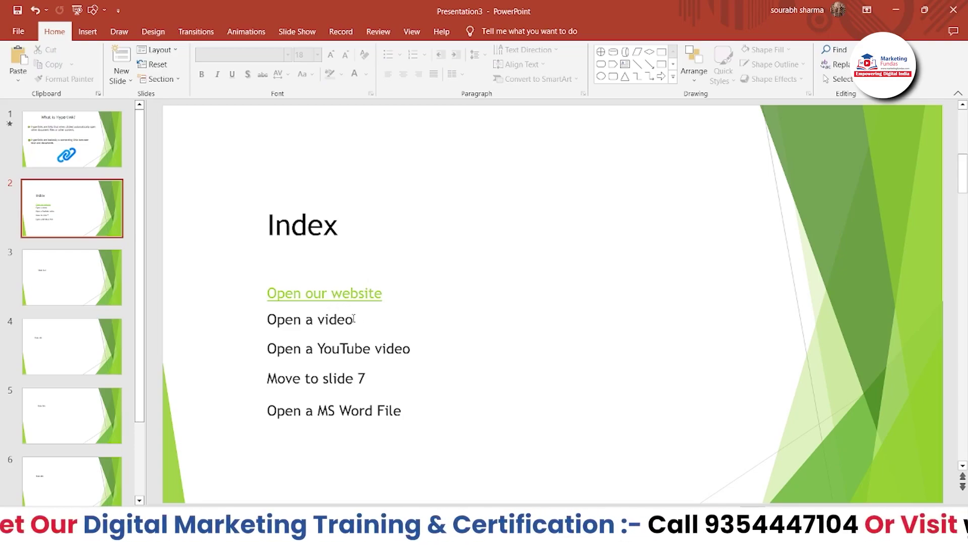
{"action": "left_click_drag", "start_coordinate": [355, 323], "coordinate": [269, 323]}
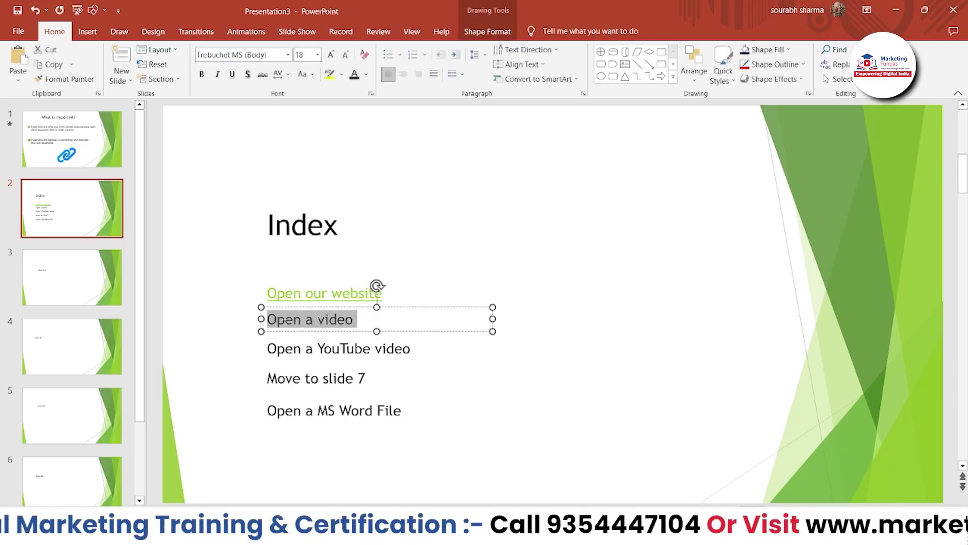
{"action": "left_click", "coordinate": [356, 323]}
{"action": "left_click_drag", "start_coordinate": [356, 322], "coordinate": [248, 320]}
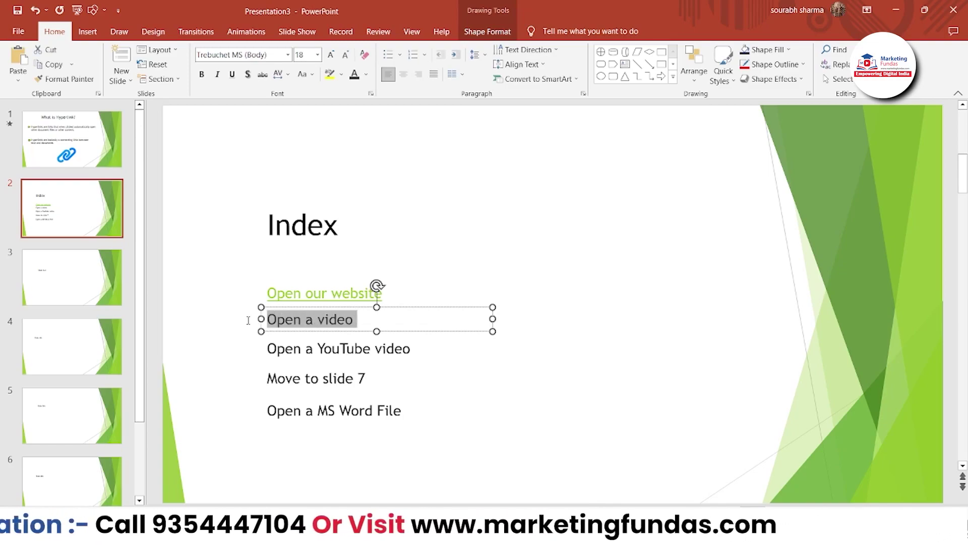
{"action": "right_click", "coordinate": [354, 321]}
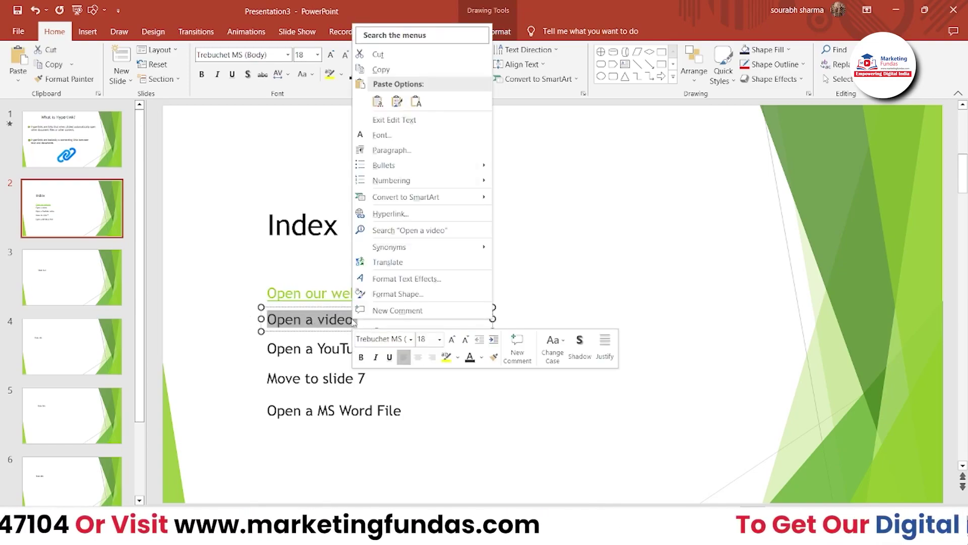
{"action": "left_click", "coordinate": [383, 213]}
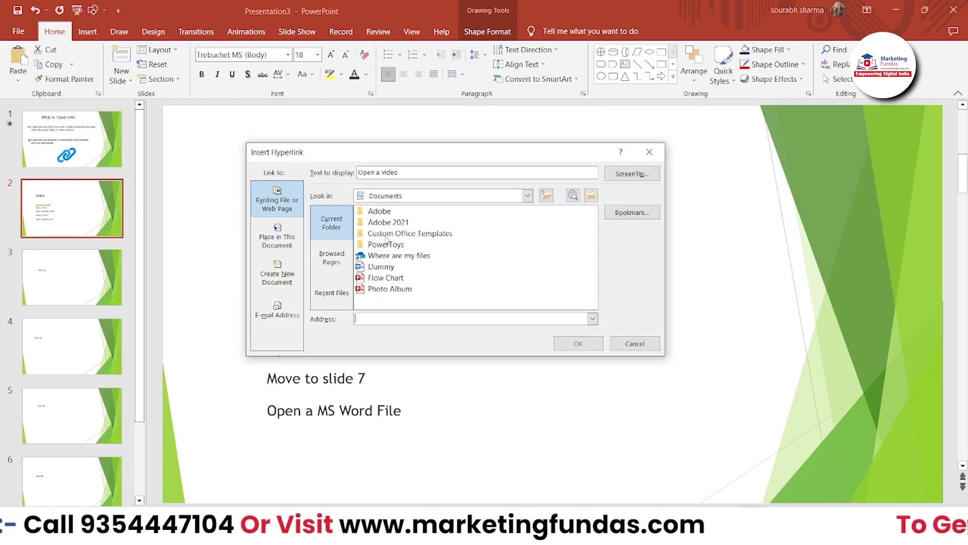
Browse to Downloads and link the text to the GOOGLE RE EDIT 17.mp4 video.
{"action": "left_click", "coordinate": [528, 200]}
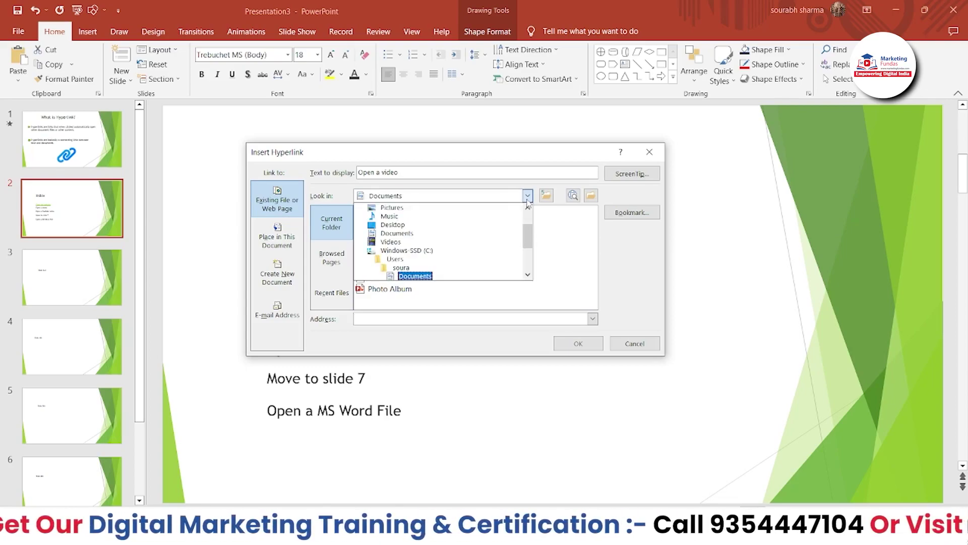
{"action": "left_click", "coordinate": [411, 276]}
{"action": "left_click", "coordinate": [410, 233]}
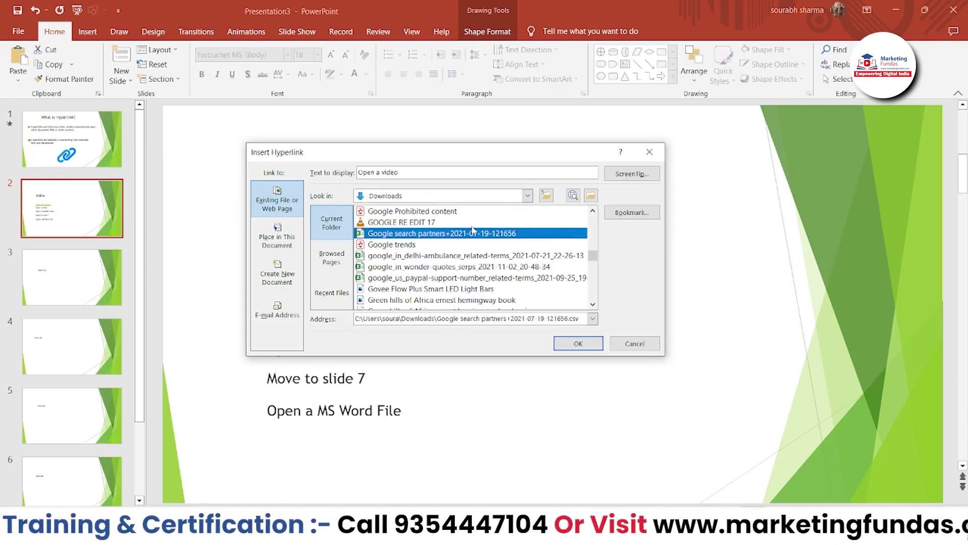
{"action": "left_click", "coordinate": [403, 225]}
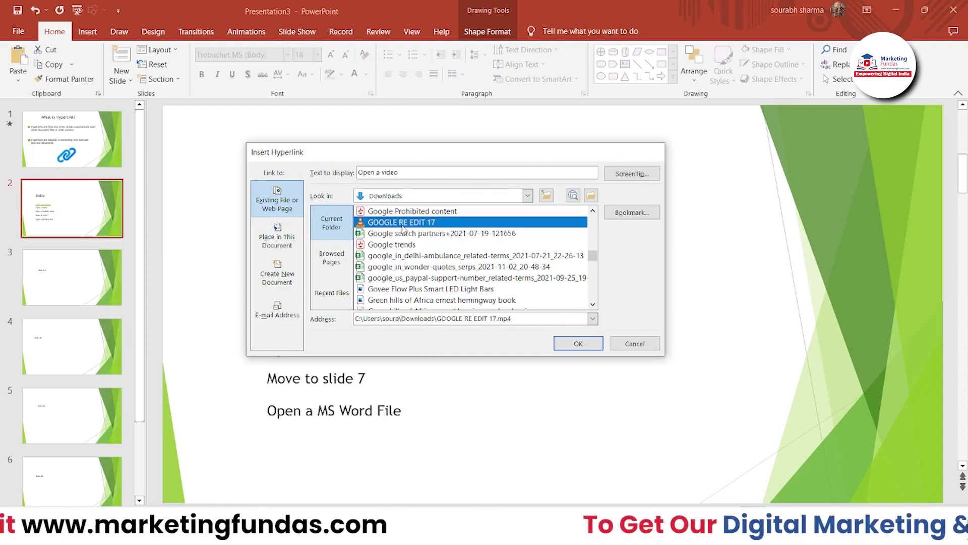
{"action": "double_click", "coordinate": [403, 224]}
Check the new 'Open a video' link, then select the 'Open a YouTube video' text.
{"action": "left_click", "coordinate": [528, 264]}
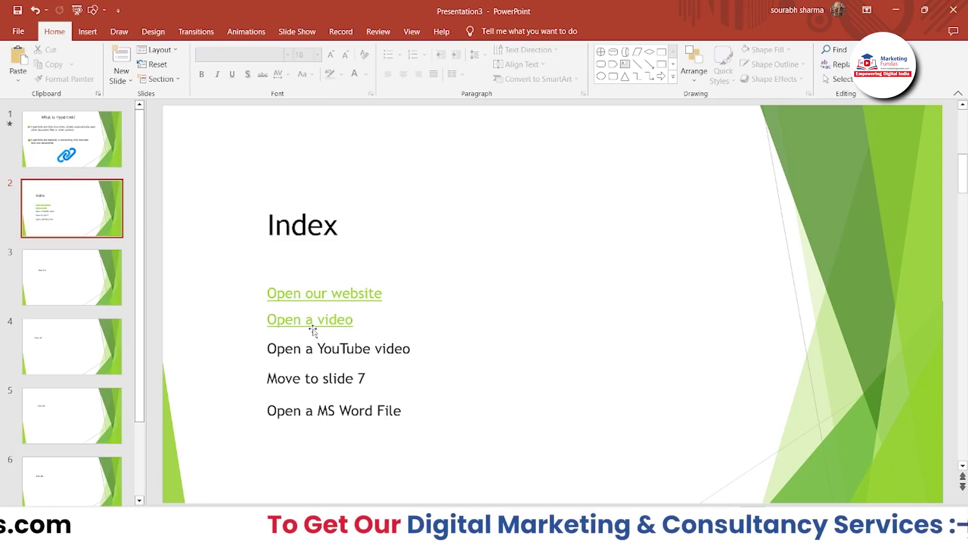
{"action": "mouse_move", "coordinate": [304, 324]}
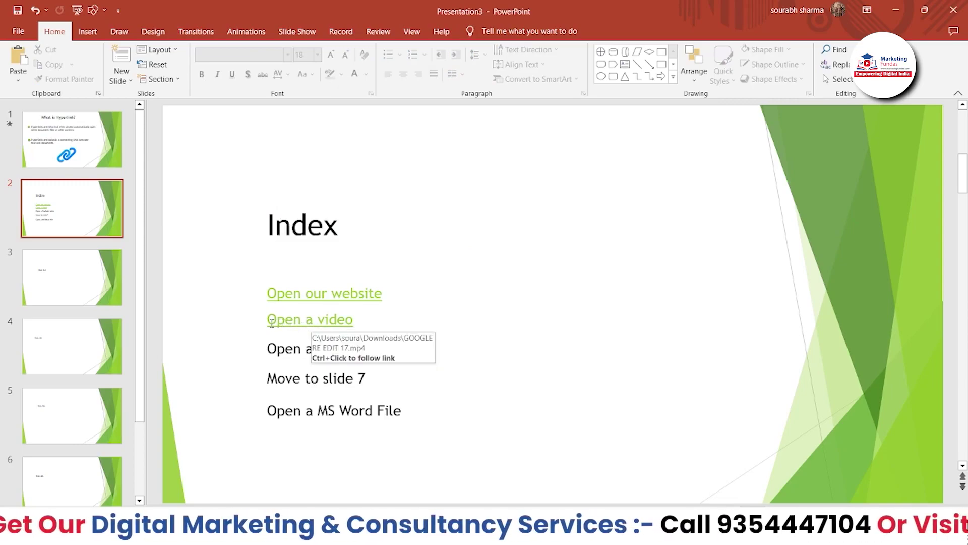
{"action": "left_click_drag", "start_coordinate": [272, 324], "coordinate": [357, 322]}
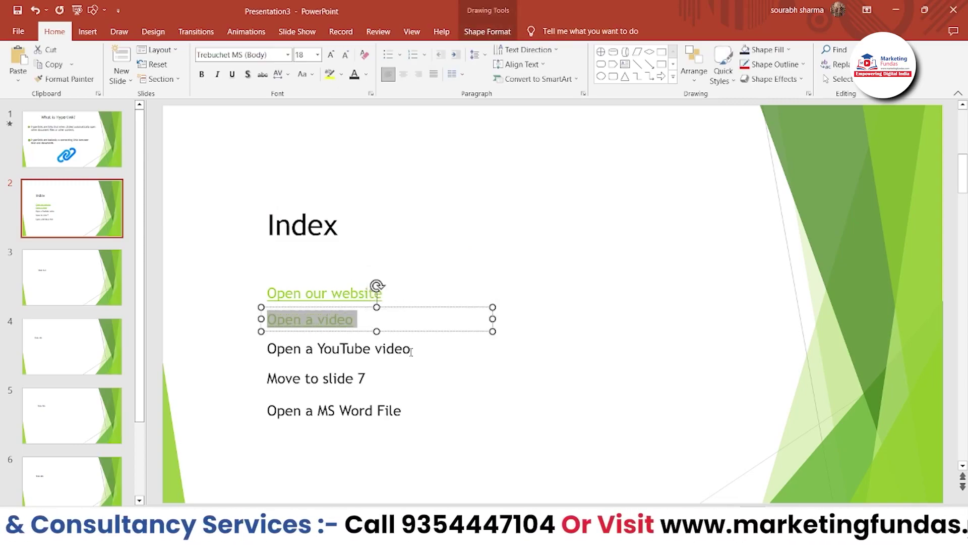
{"action": "left_click_drag", "start_coordinate": [411, 352], "coordinate": [275, 351]}
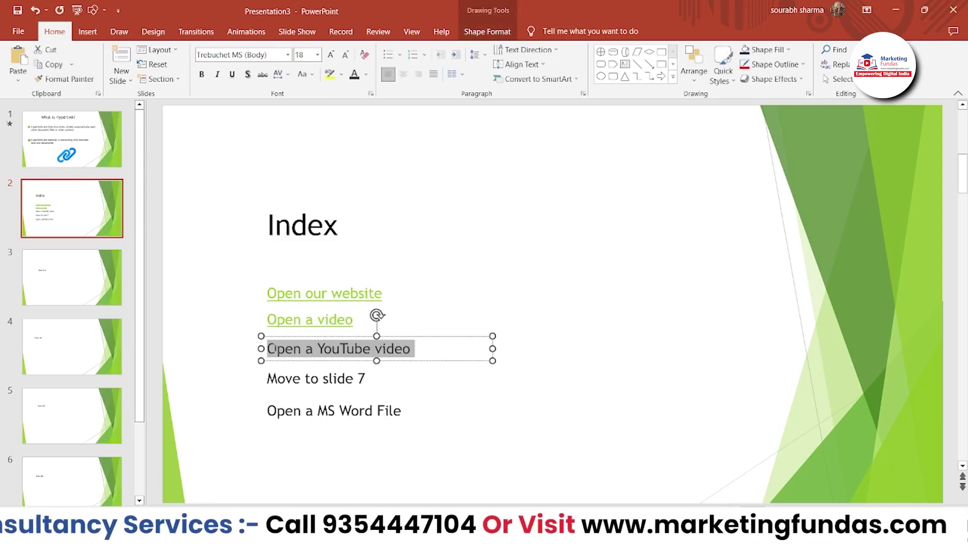
Open Insert Hyperlink for 'Open a YouTube video', then switch to the browser's YouTube page.
{"action": "left_click", "coordinate": [275, 351]}
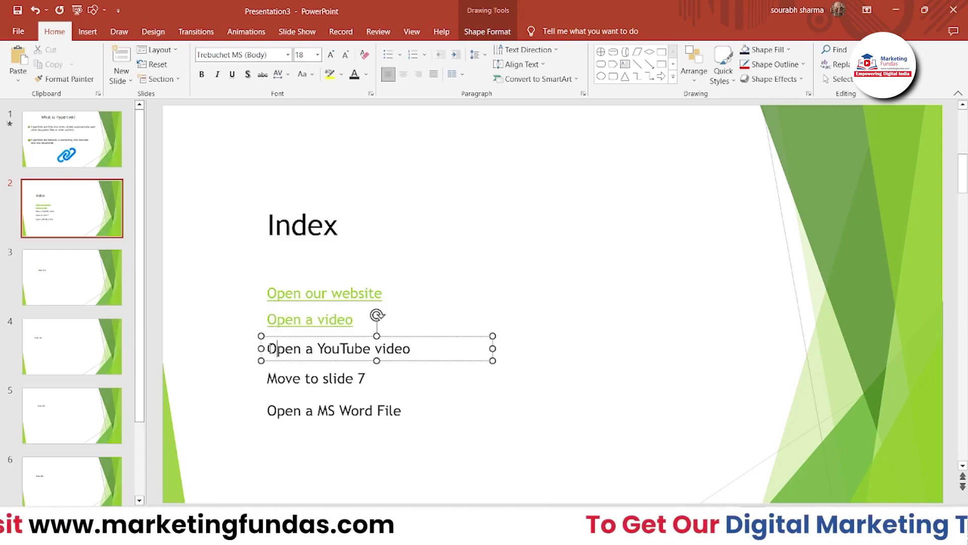
{"action": "key", "text": "ctrl+shift+Right"}
{"action": "key", "text": "ctrl+shift+Right"}
{"action": "key", "text": "ctrl+shift+Right"}
{"action": "right_click", "coordinate": [384, 349]}
{"action": "left_click", "coordinate": [422, 241]}
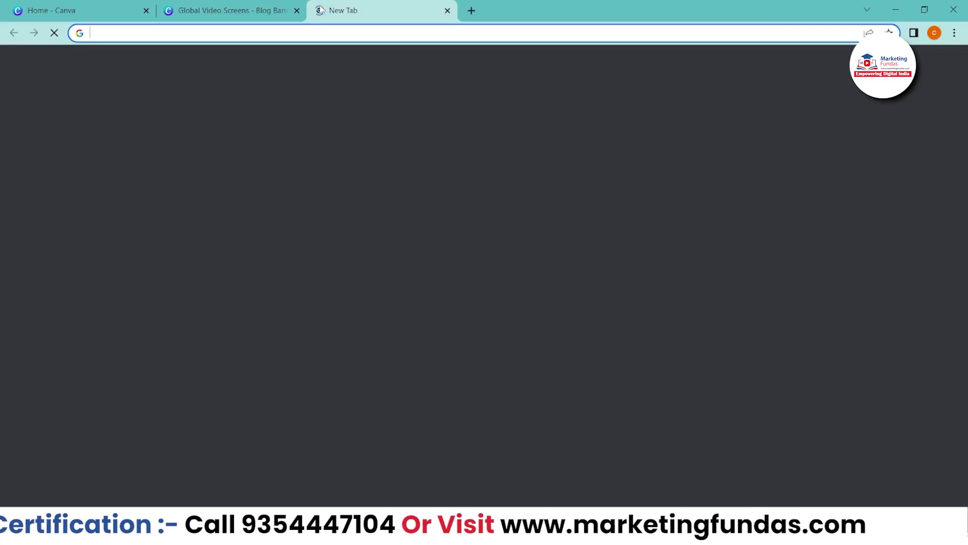
{"action": "type", "text": "youtube.com/watch?v=KyJq-c6Vqmw"}
{"action": "key", "text": "Return"}
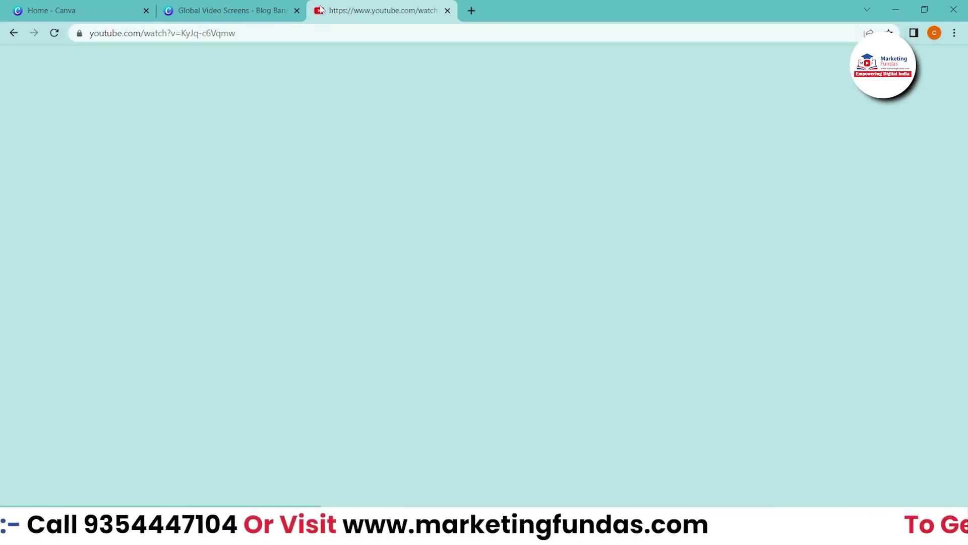
{"action": "left_click_drag", "start_coordinate": [235, 33], "coordinate": [144, 36]}
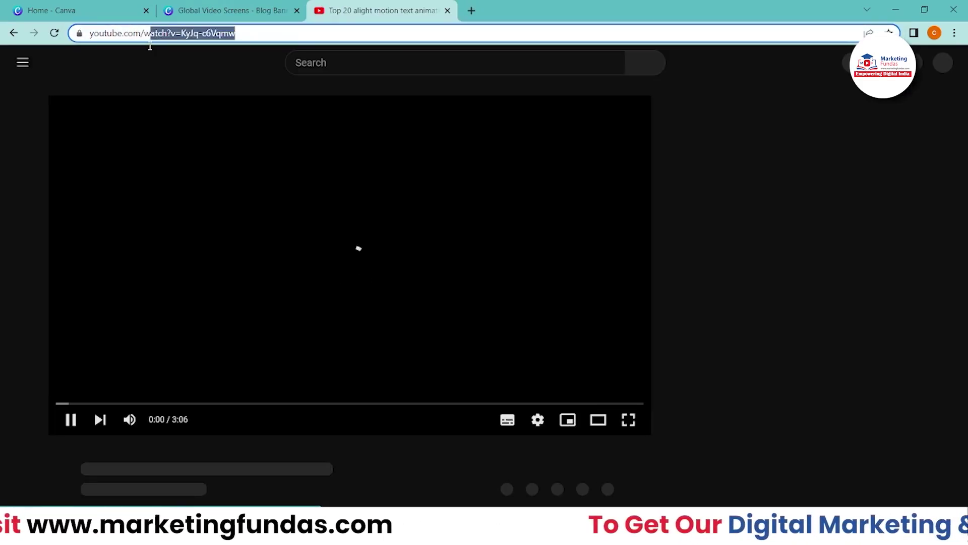
{"action": "type", "text": "@"}
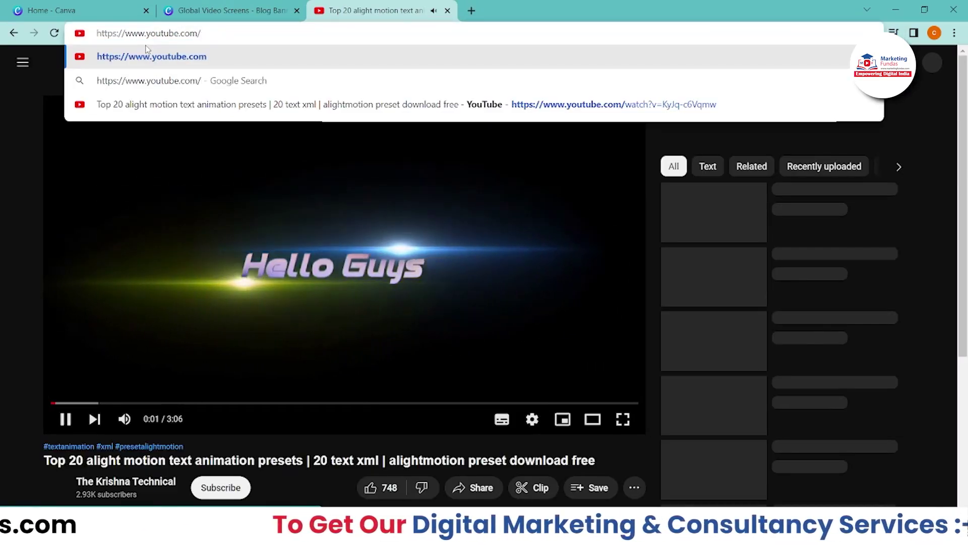
{"action": "type", "text": "marketing"}
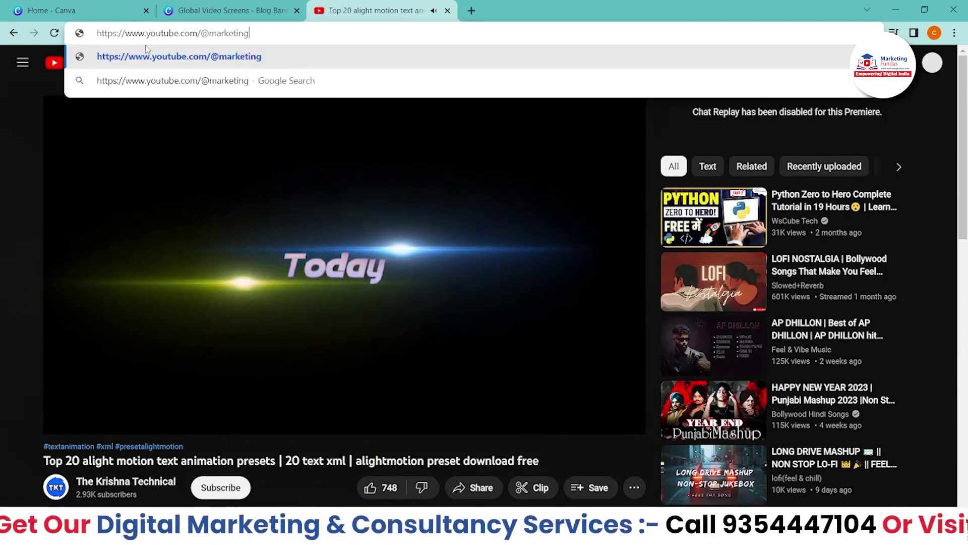
{"action": "type", "text": "fundas"}
{"action": "key", "text": "Return"}
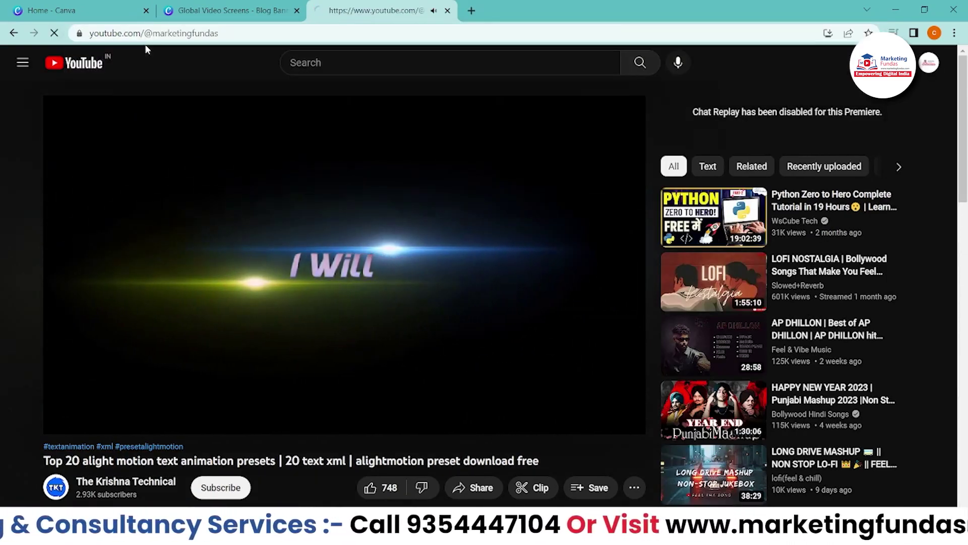
{"action": "left_click", "coordinate": [330, 298]}
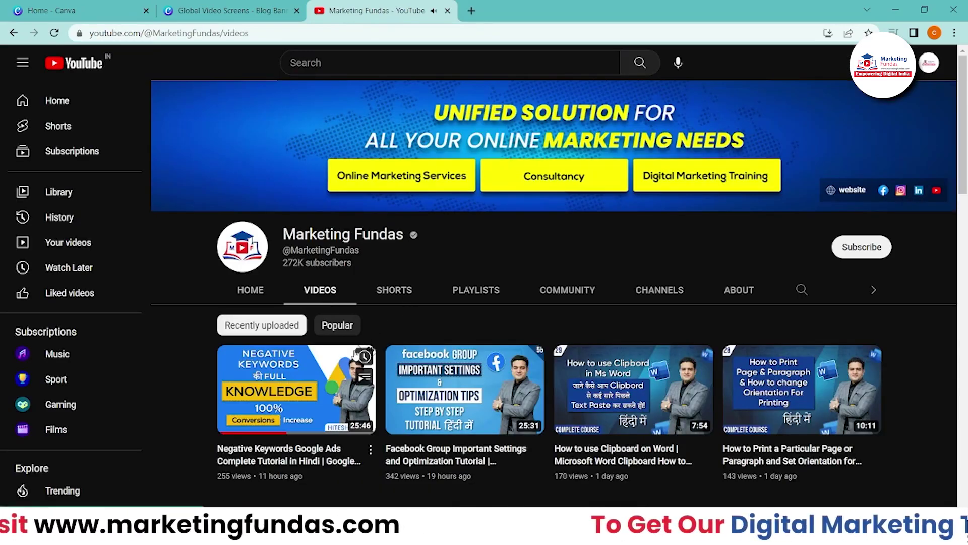
{"action": "left_click", "coordinate": [296, 371]}
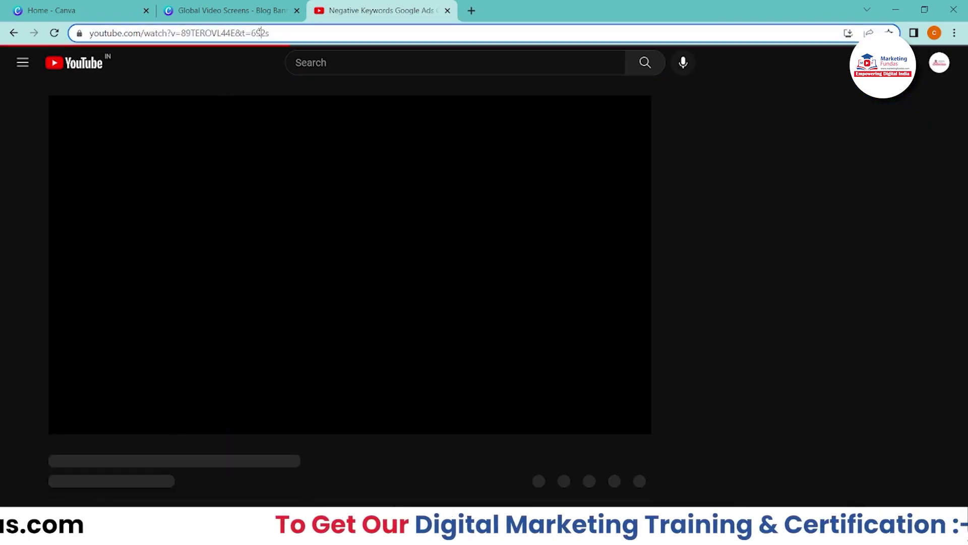
{"action": "left_click", "coordinate": [260, 33]}
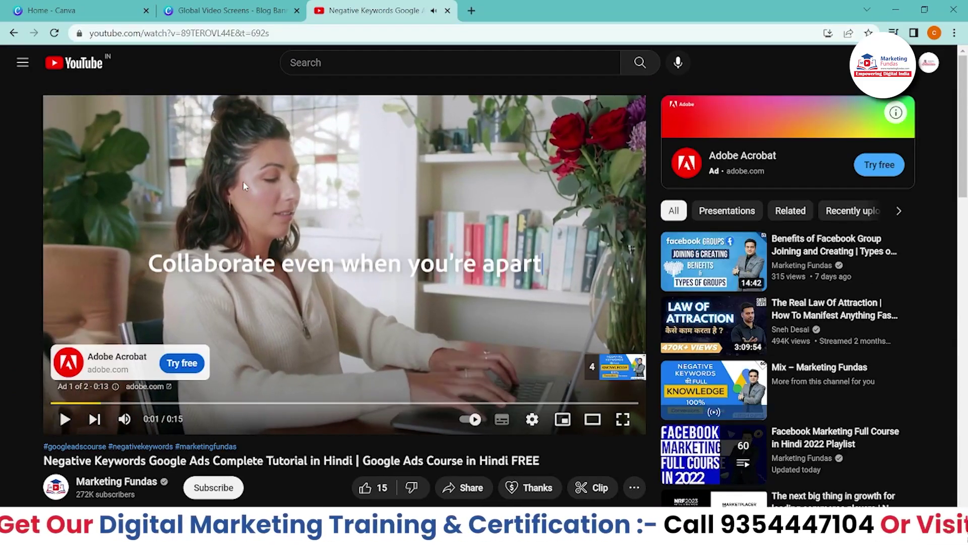
{"action": "key", "text": "alt+Tab"}
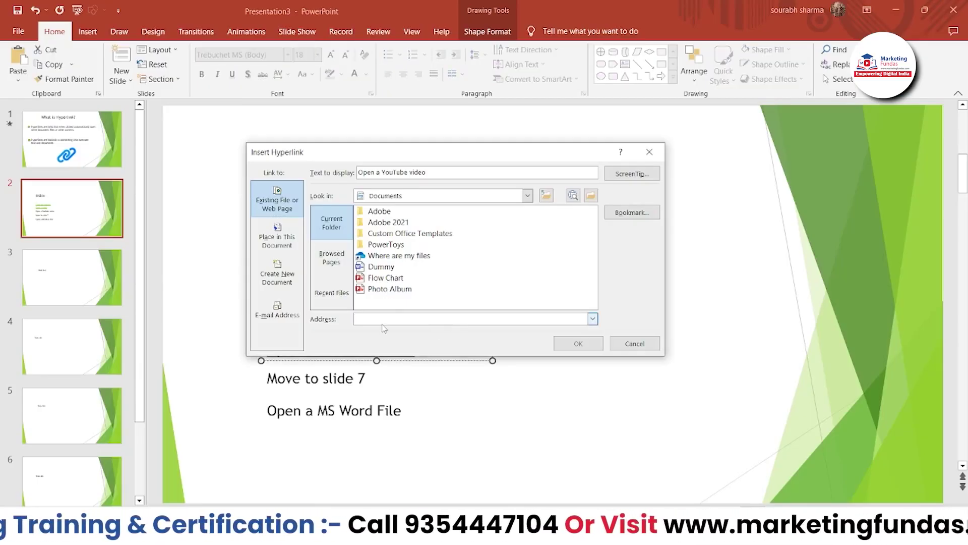
Paste the Negative Keywords video URL as the link address and confirm it.
{"action": "type", "text": "https://www.youtube.com/watch?v=89TEROVL44E&t=692s"}
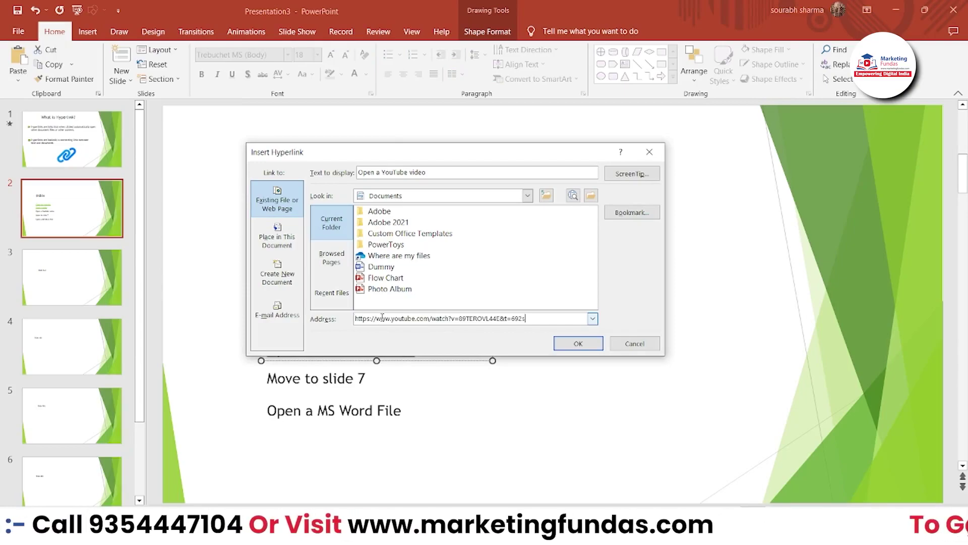
{"action": "left_click", "coordinate": [580, 344]}
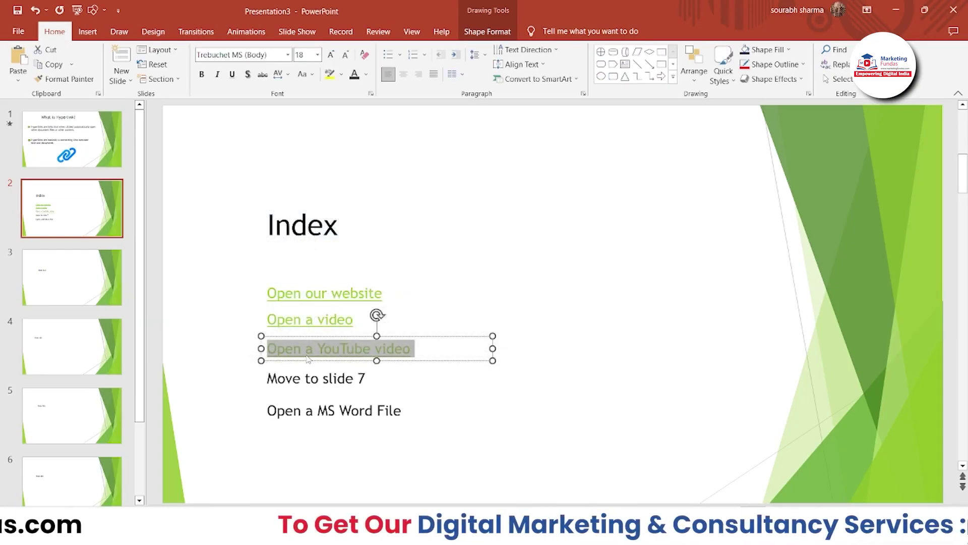
{"action": "left_click", "coordinate": [364, 378]}
Select just the words 'slide 7' and open Insert Hyperlink for them.
{"action": "left_click_drag", "start_coordinate": [365, 378], "coordinate": [267, 379]}
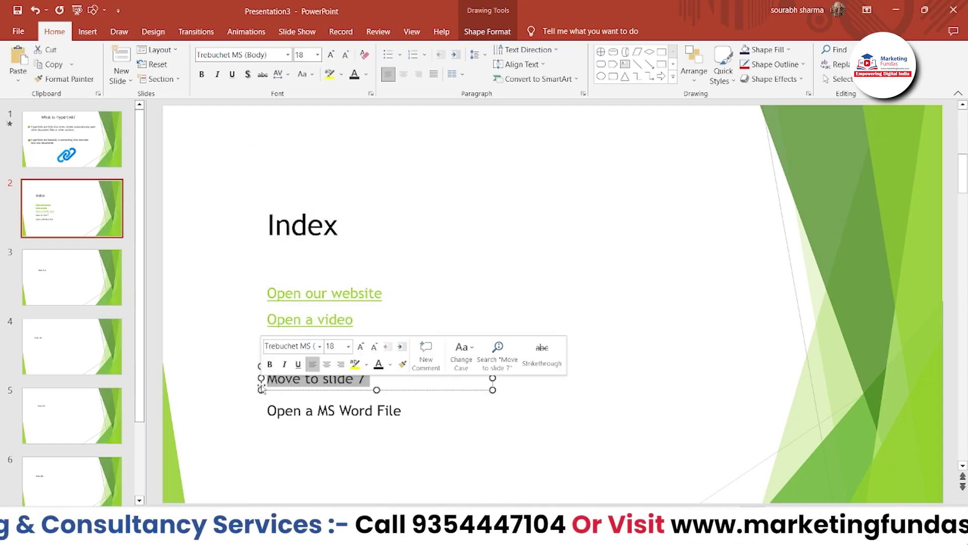
{"action": "right_click", "coordinate": [294, 385]}
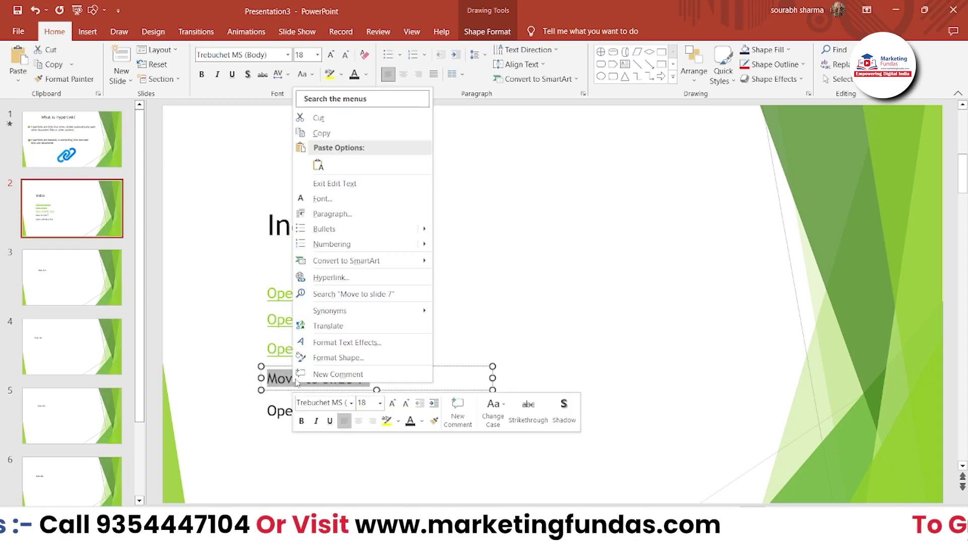
{"action": "key", "text": "Escape"}
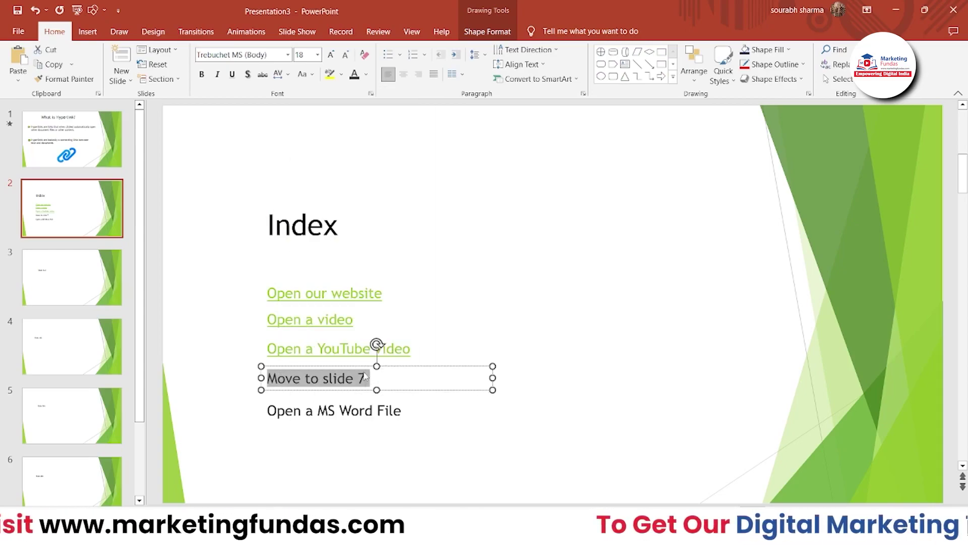
{"action": "left_click", "coordinate": [365, 377]}
{"action": "left_click_drag", "start_coordinate": [365, 377], "coordinate": [327, 376]}
{"action": "right_click", "coordinate": [338, 378]}
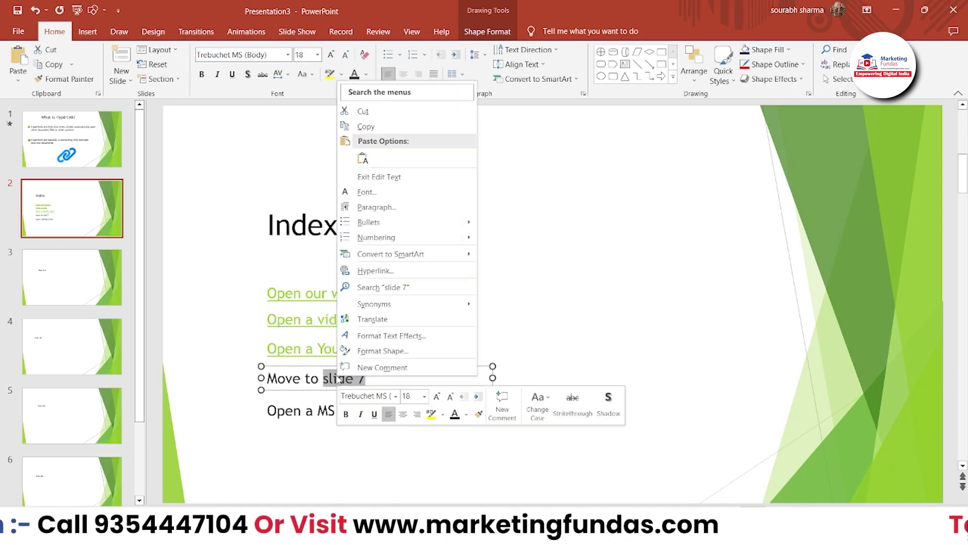
{"action": "left_click", "coordinate": [370, 275]}
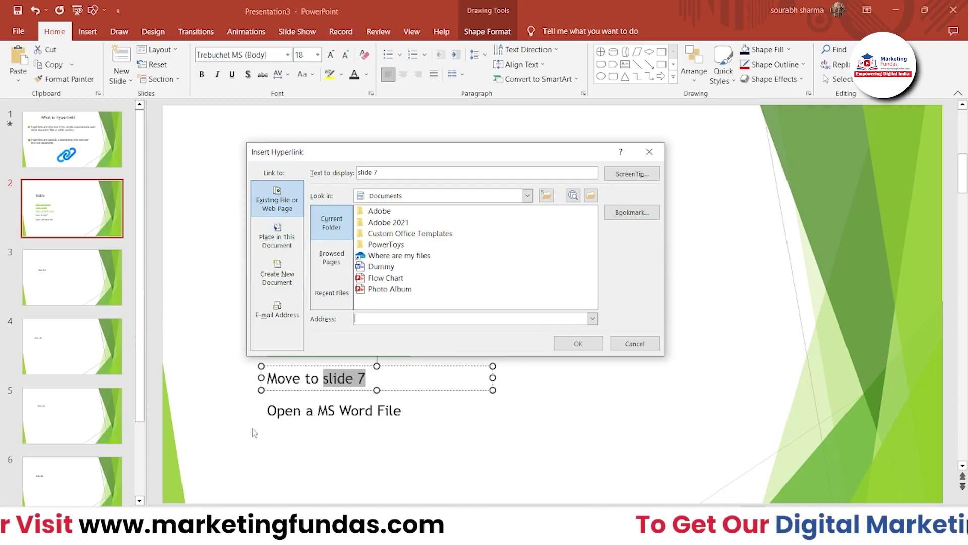
Under Place in This Document, choose '7. Slide 7' as the destination and confirm.
{"action": "left_click", "coordinate": [335, 263]}
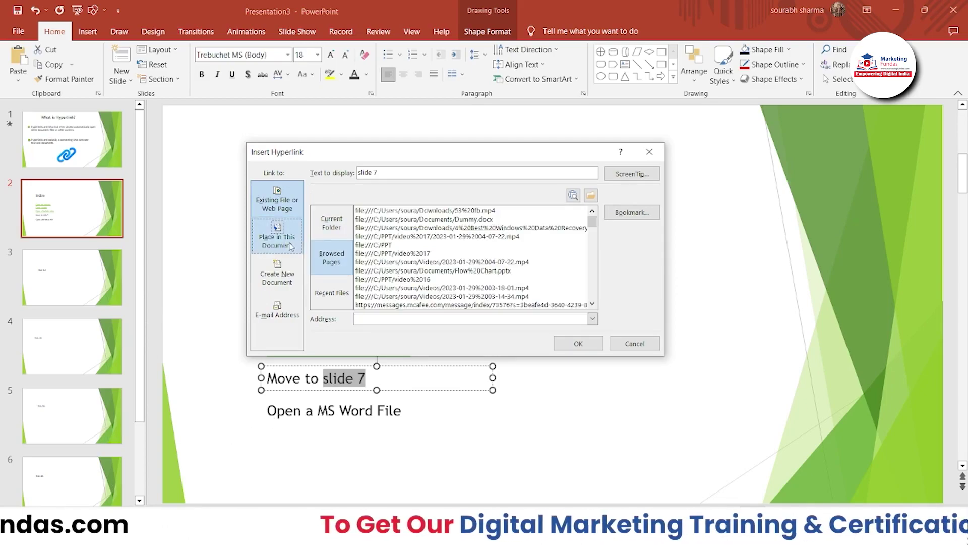
{"action": "left_click", "coordinate": [291, 247]}
{"action": "scroll", "coordinate": [399, 266], "scroll_direction": "down", "scroll_amount": 1}
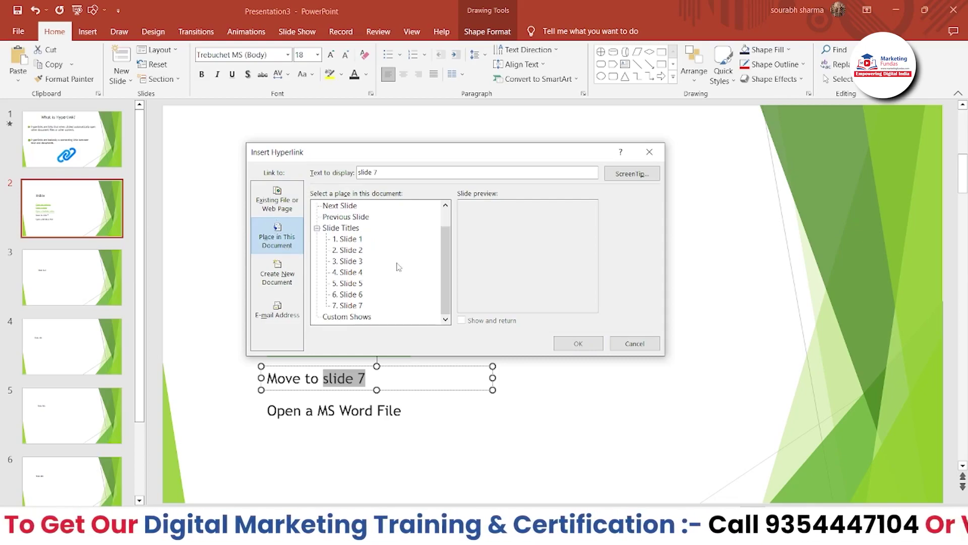
{"action": "left_click", "coordinate": [362, 306]}
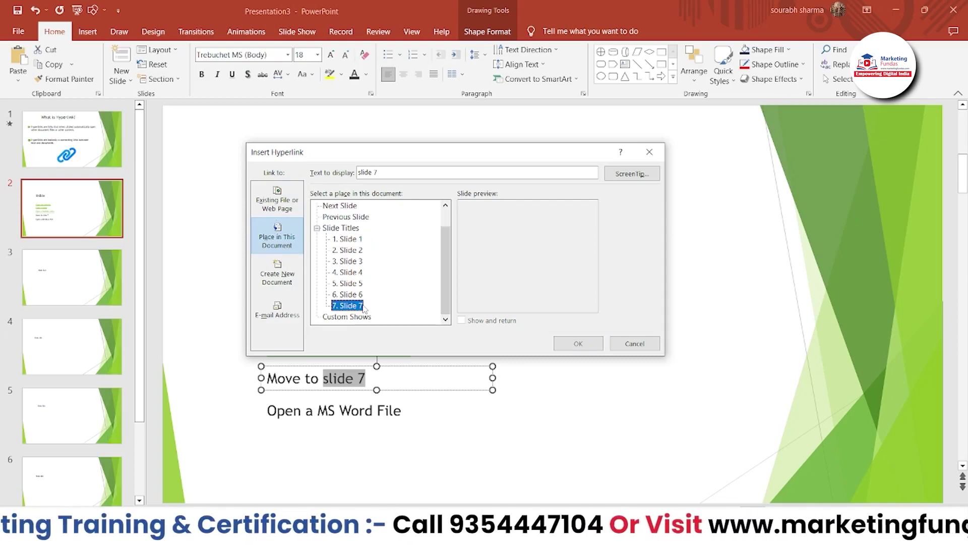
{"action": "left_click", "coordinate": [566, 343]}
{"action": "left_click", "coordinate": [567, 343]}
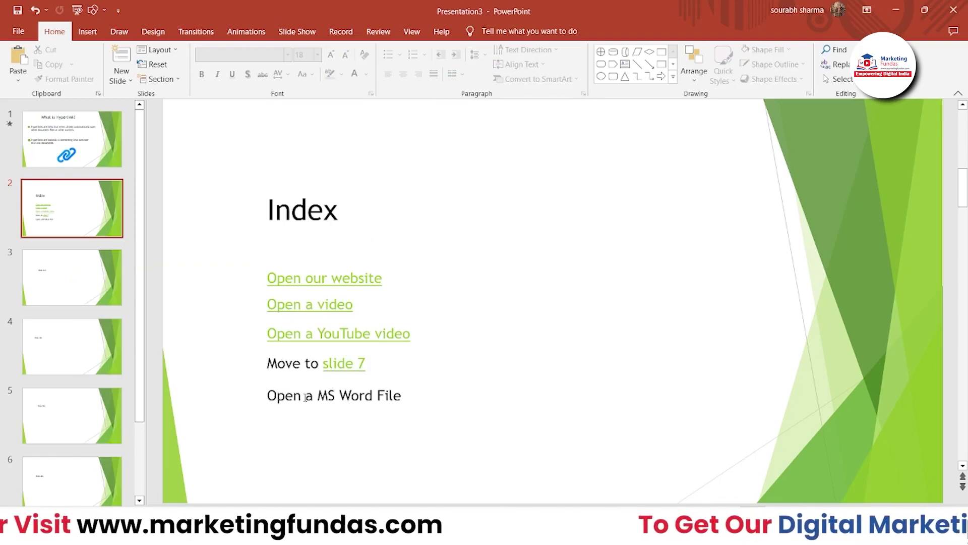
Link the words 'MS Word File' to Dummy.docx via Existing File or Web Page.
{"action": "left_click_drag", "start_coordinate": [318, 394], "coordinate": [400, 396]}
{"action": "right_click", "coordinate": [386, 399]}
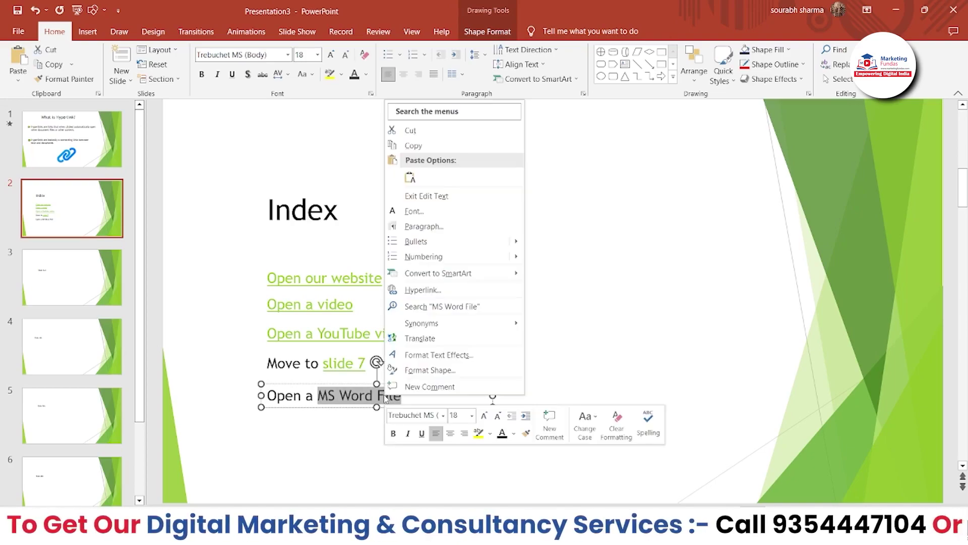
{"action": "left_click", "coordinate": [411, 290]}
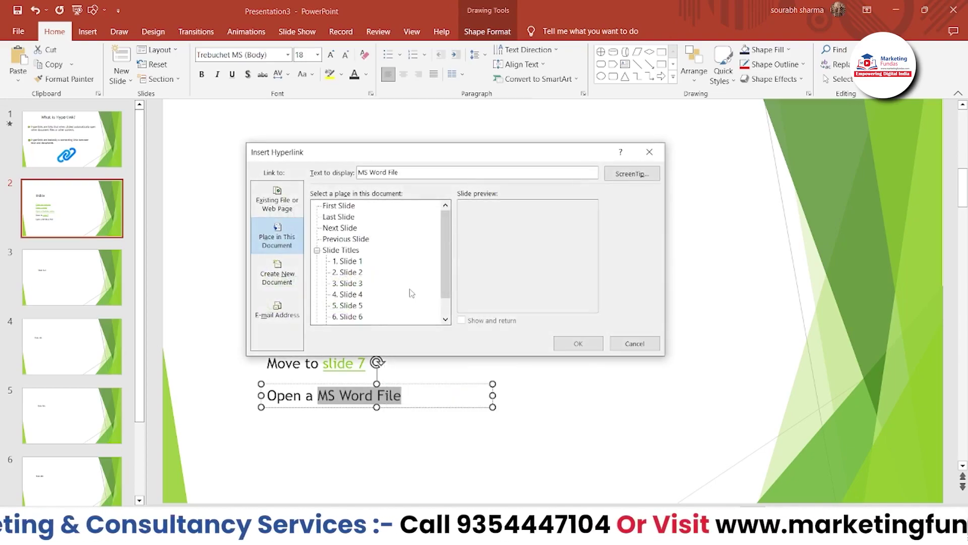
{"action": "left_click", "coordinate": [290, 210]}
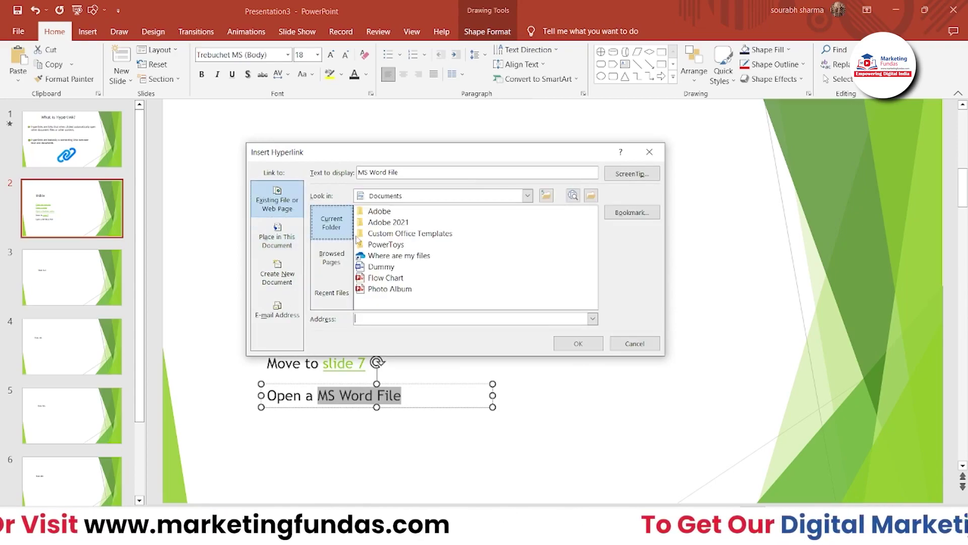
{"action": "left_click", "coordinate": [382, 267]}
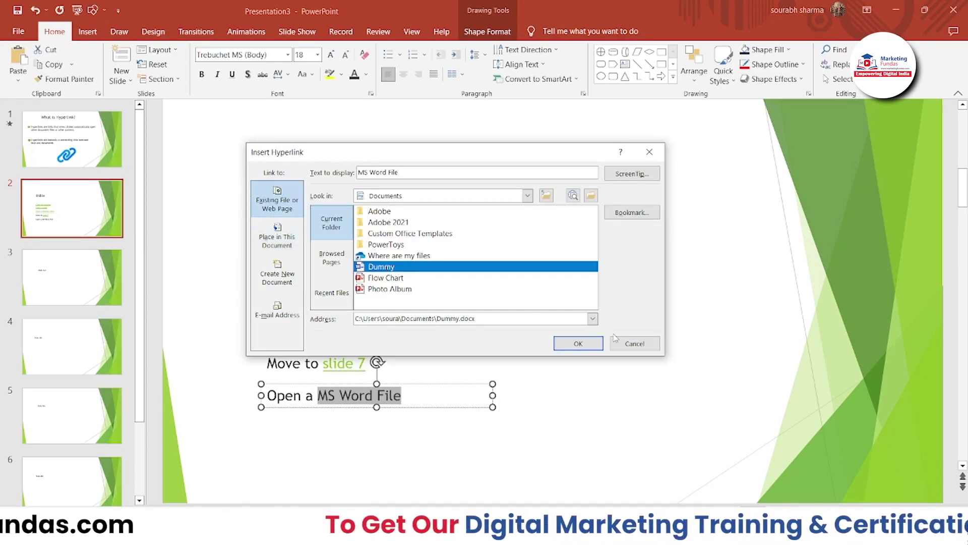
{"action": "left_click", "coordinate": [587, 344]}
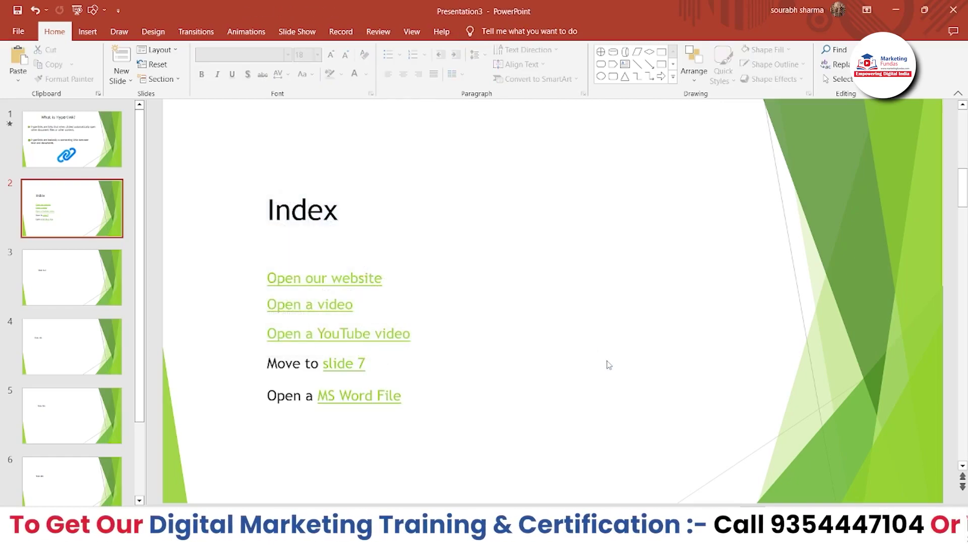